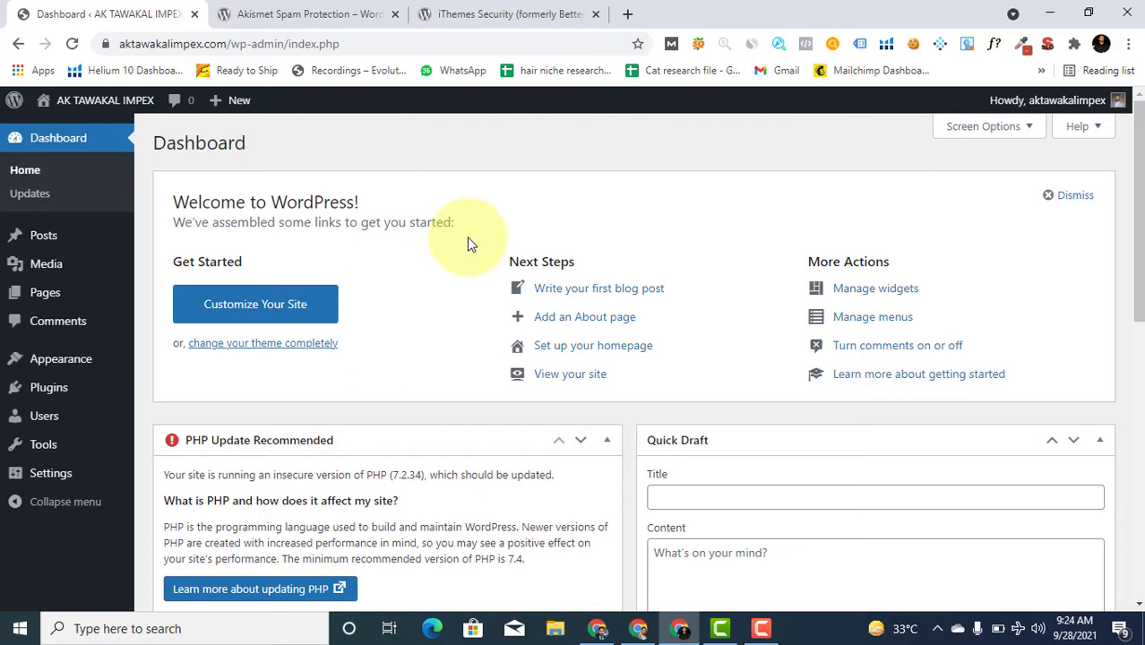
Review the WordPress.org plugin pages for Akismet Spam Protection and iThemes Security
left_click(258, 16)
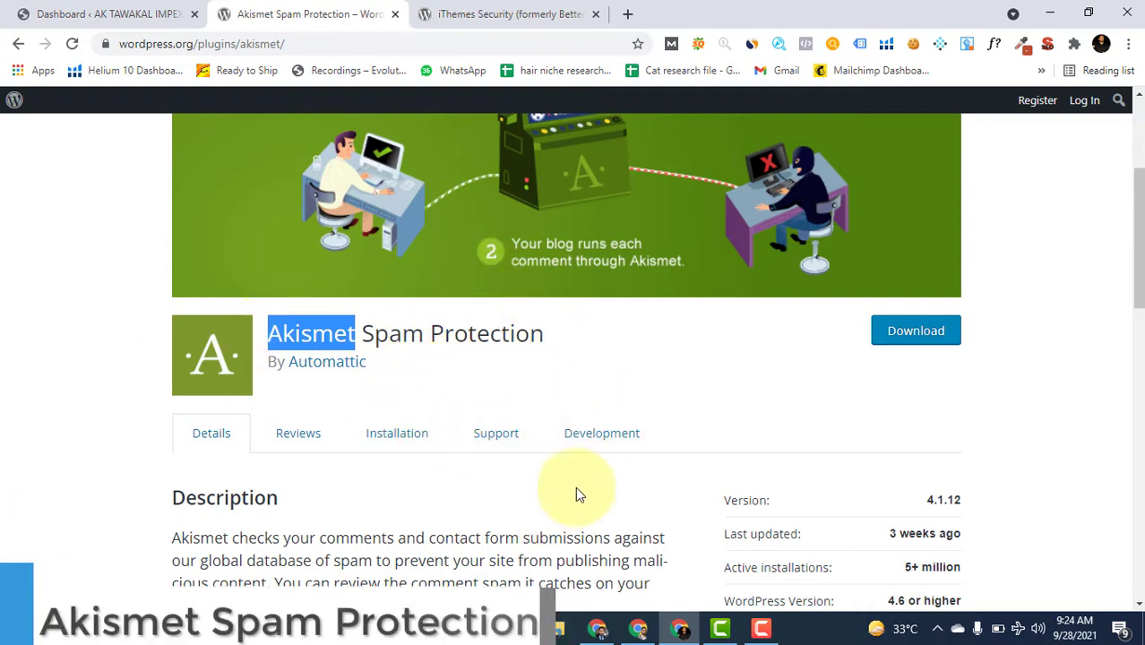
scroll(591, 474, "down", 1)
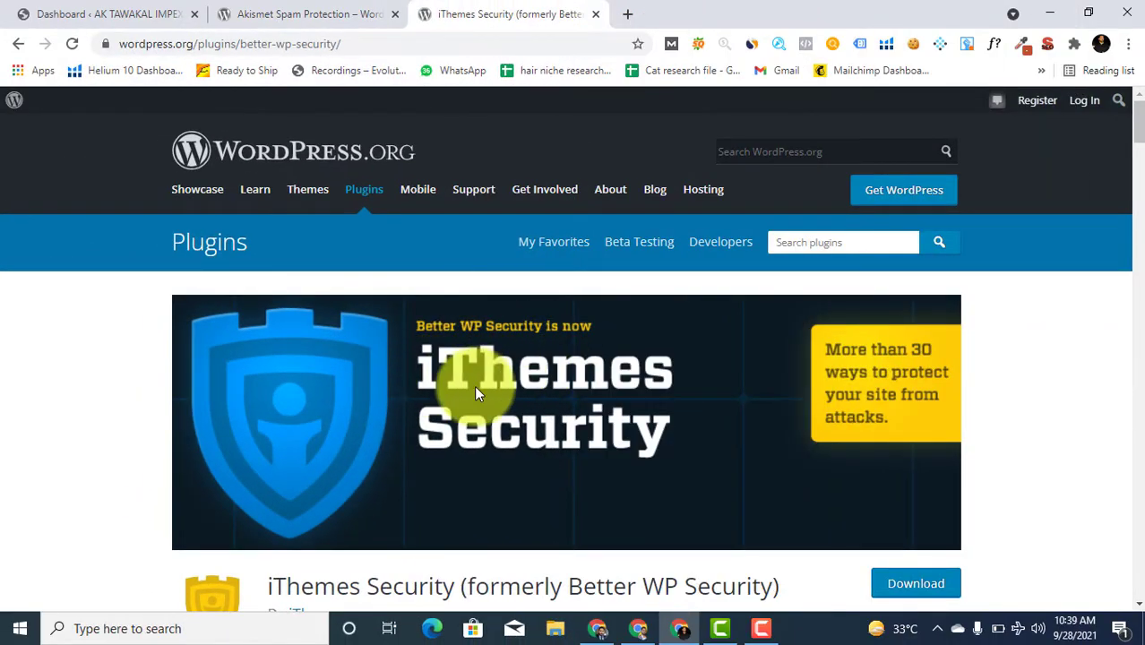
scroll(711, 385, "down", 3)
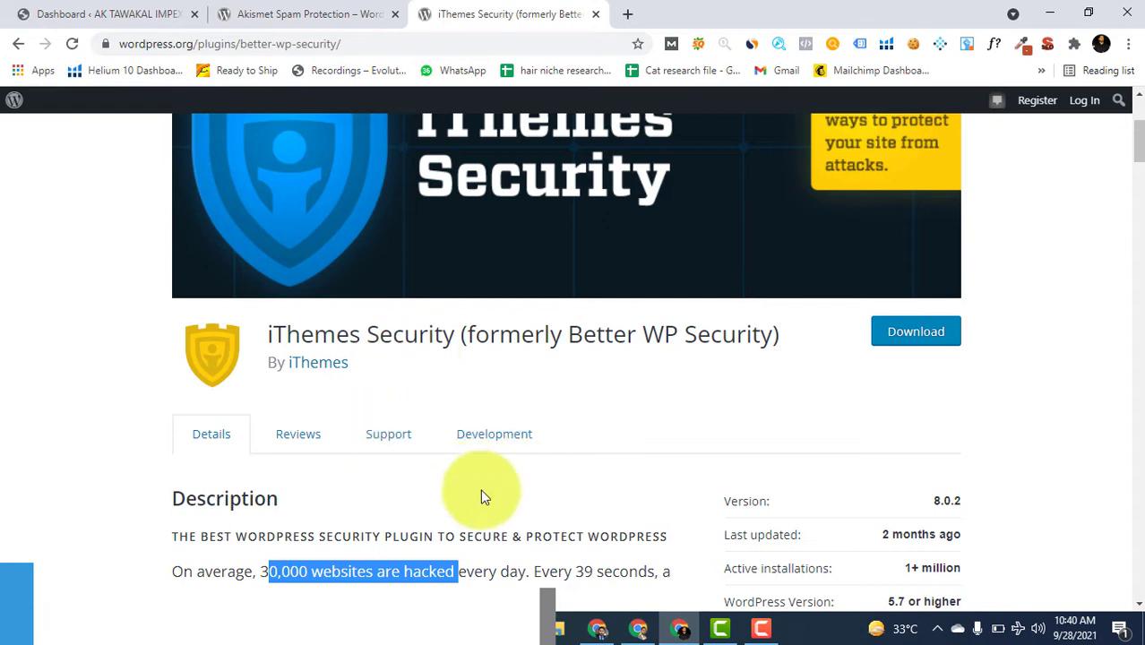
left_click_drag(265, 342, 453, 344)
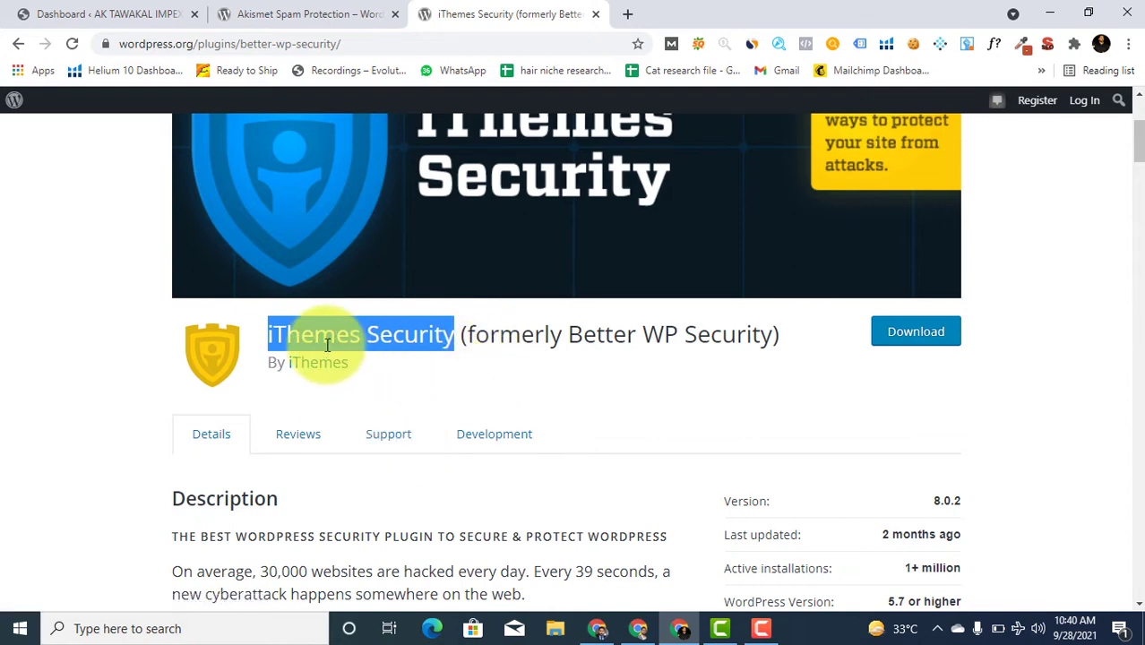
Install and activate the Akismet Spam Protection plugin on the WordPress site from the featured plugins
left_click(139, 9)
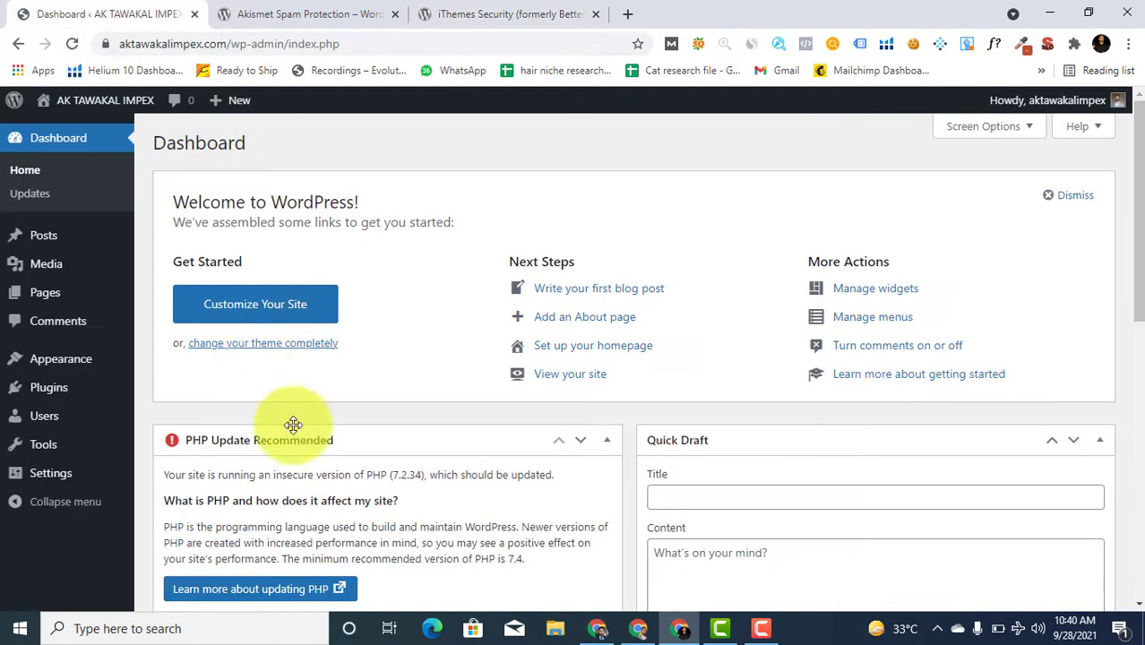
mouse_move(45, 395)
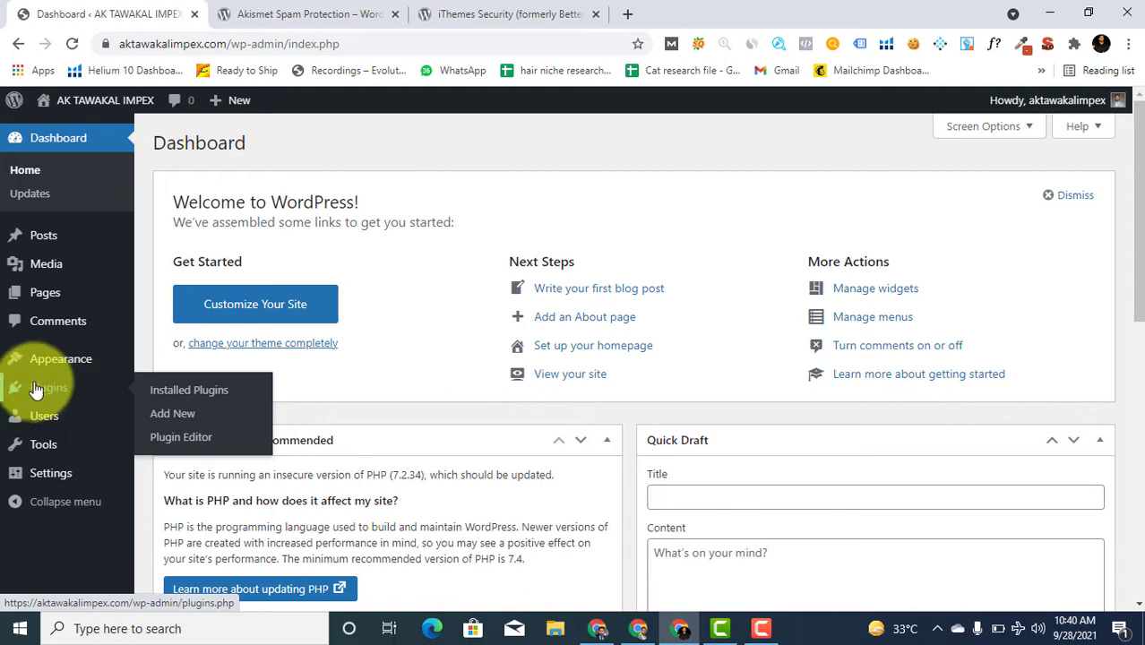
left_click(39, 387)
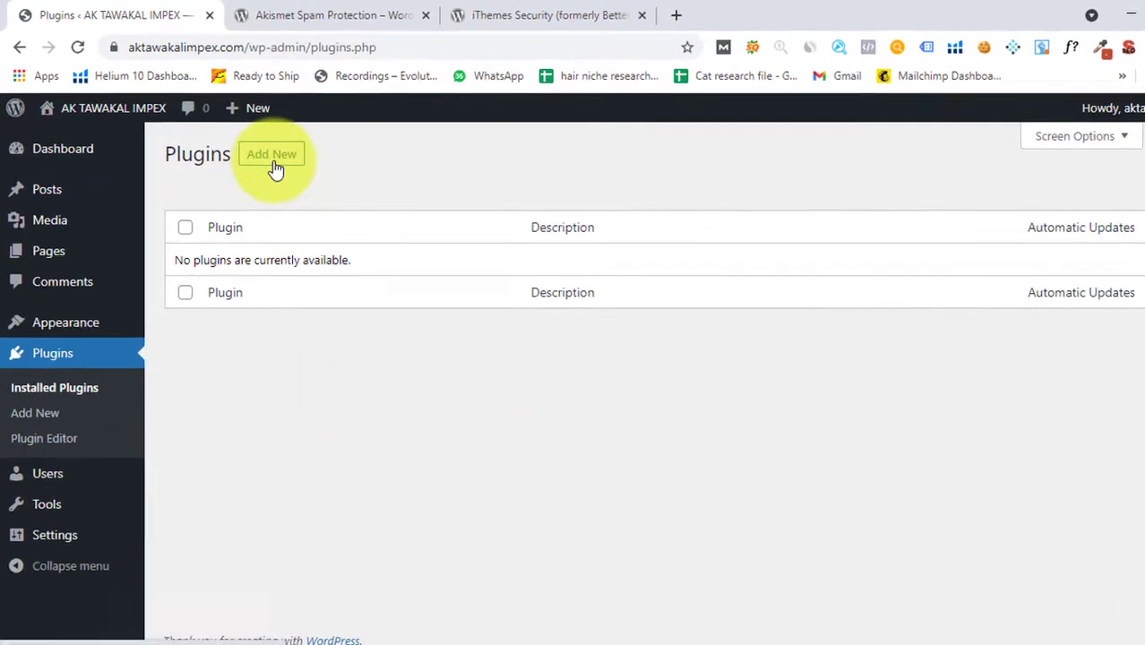
left_click(273, 158)
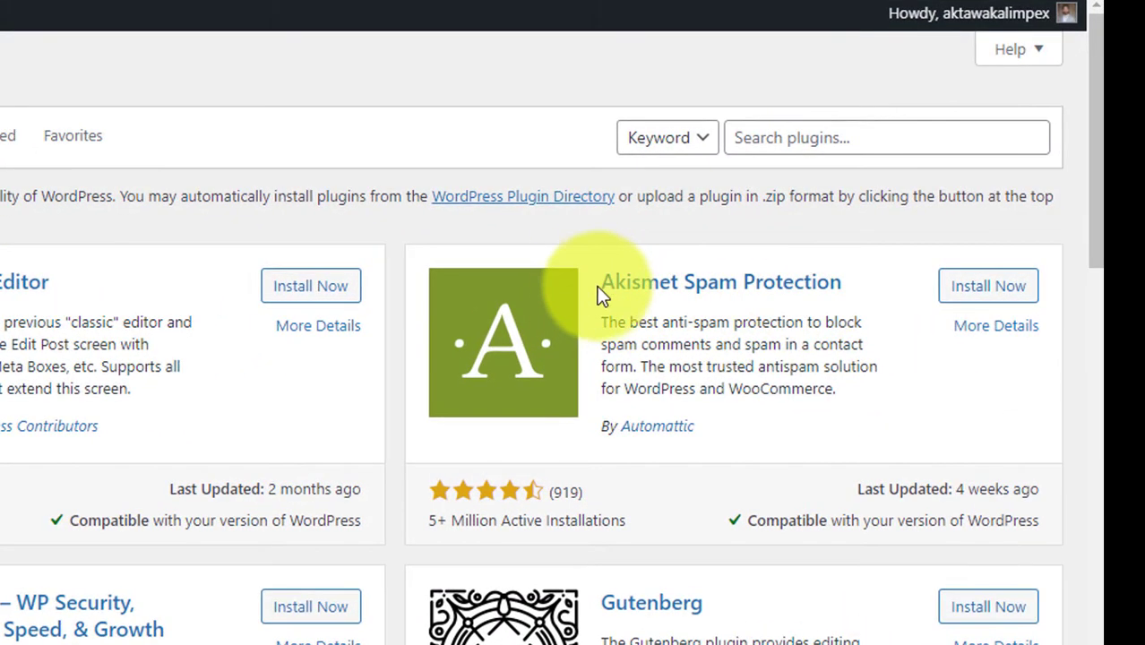
left_click_drag(598, 287, 860, 280)
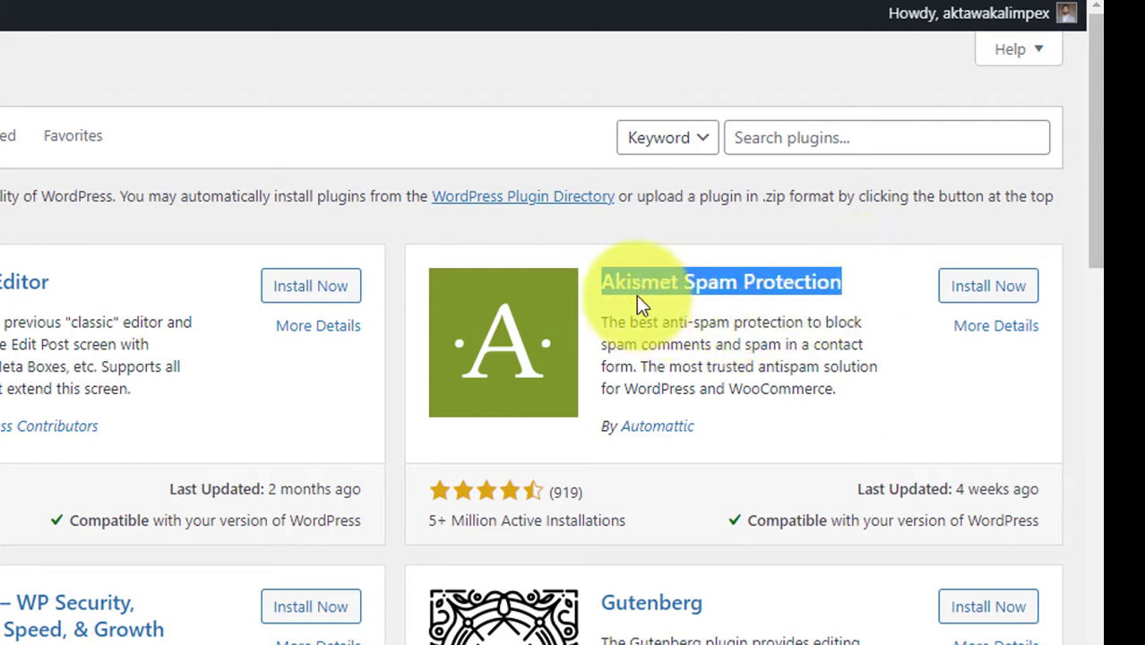
left_click(768, 143)
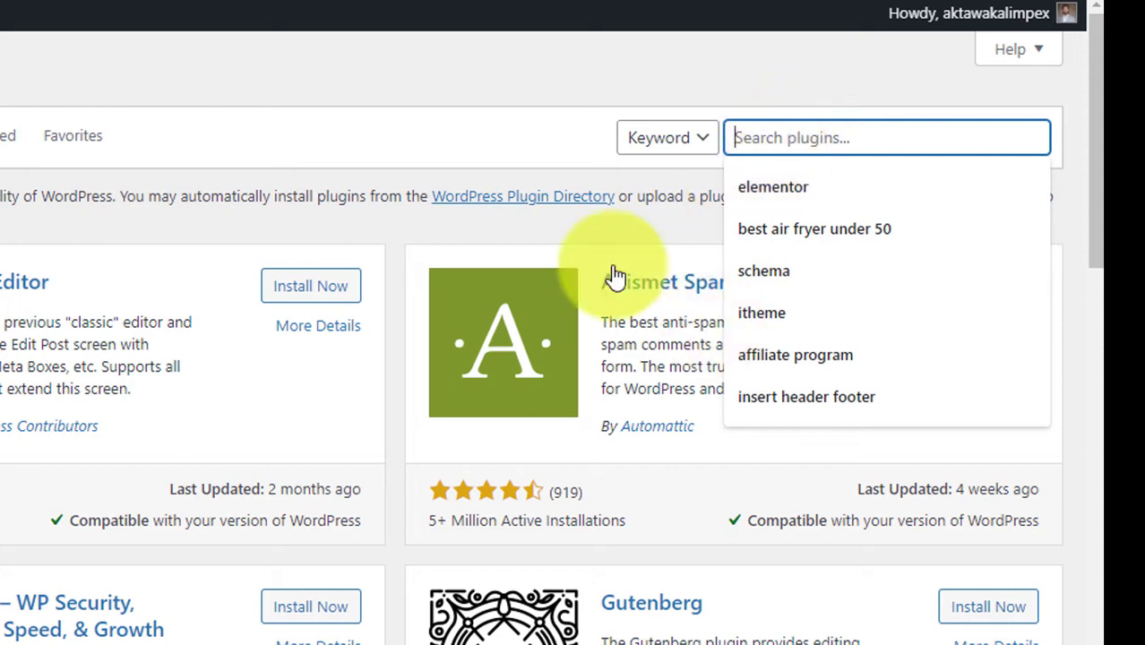
left_click(603, 183)
left_click(968, 297)
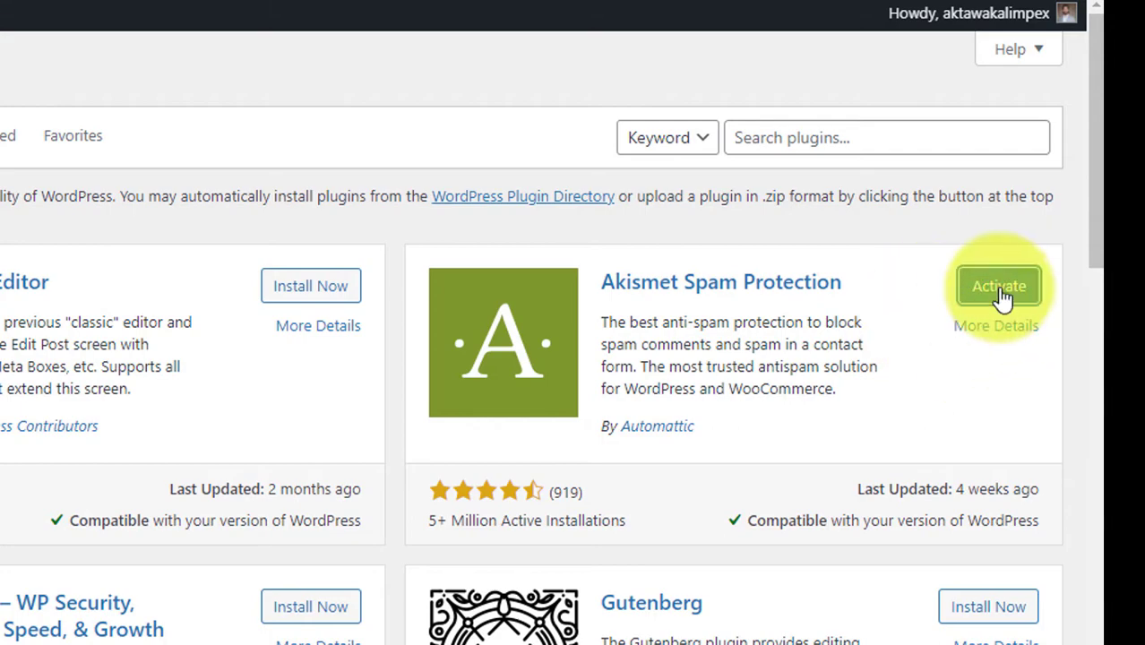
left_click(1011, 288)
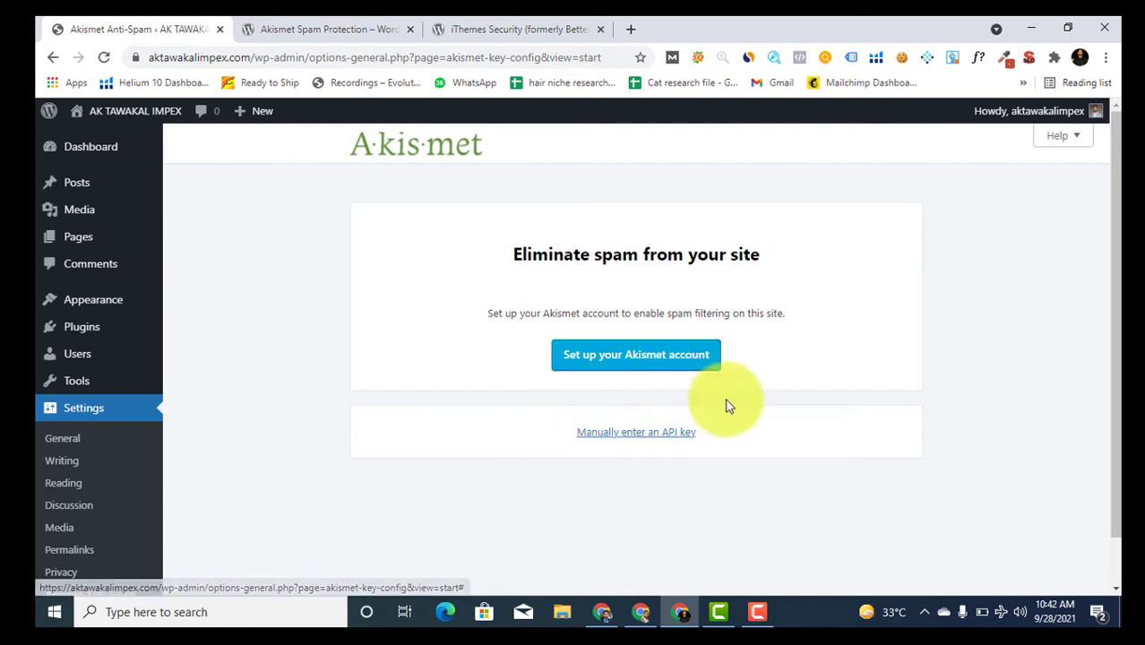
Examine the Akismet account setup page and the Akismet Anti-Spam entry among the installed plugins
left_click_drag(506, 446, 752, 449)
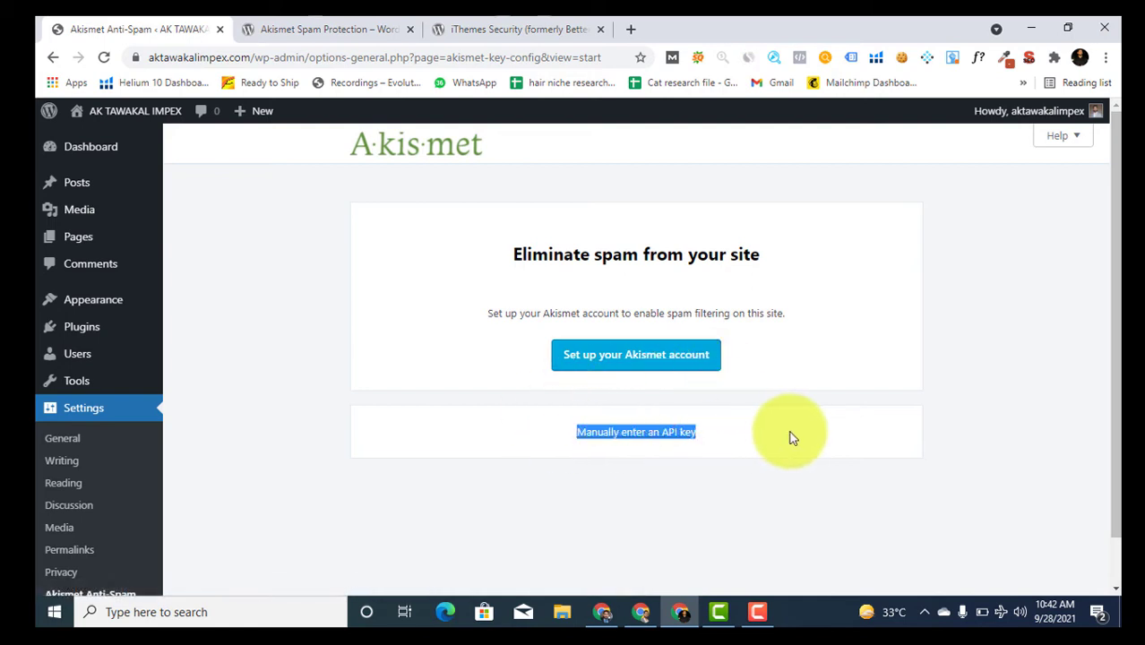
left_click(776, 507)
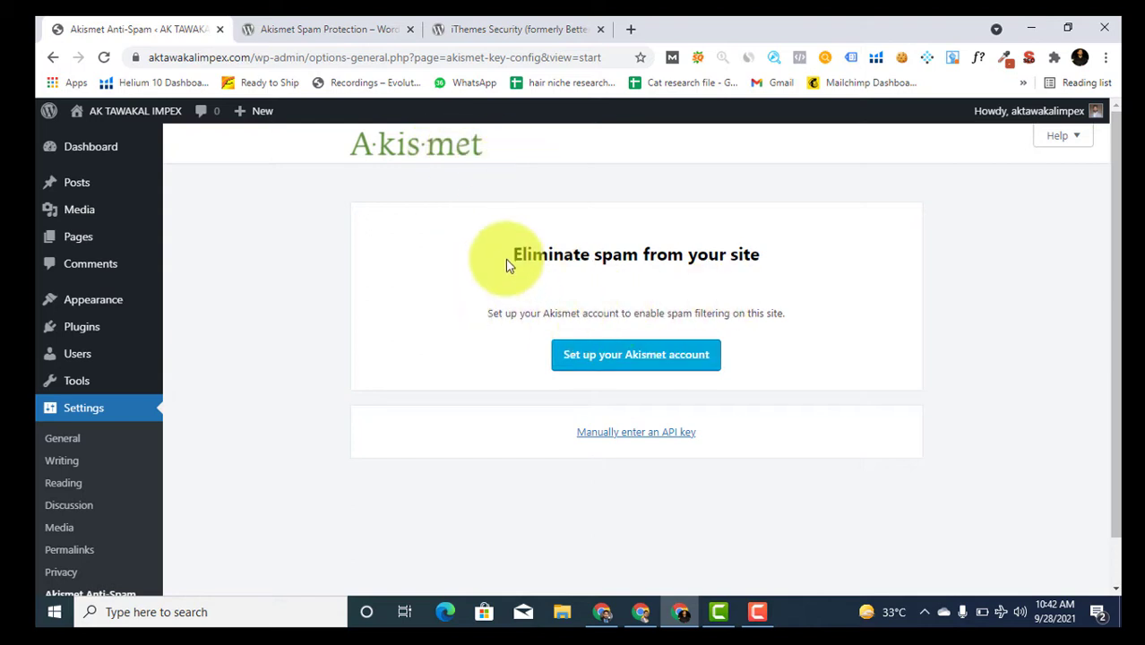
left_click_drag(500, 259, 800, 259)
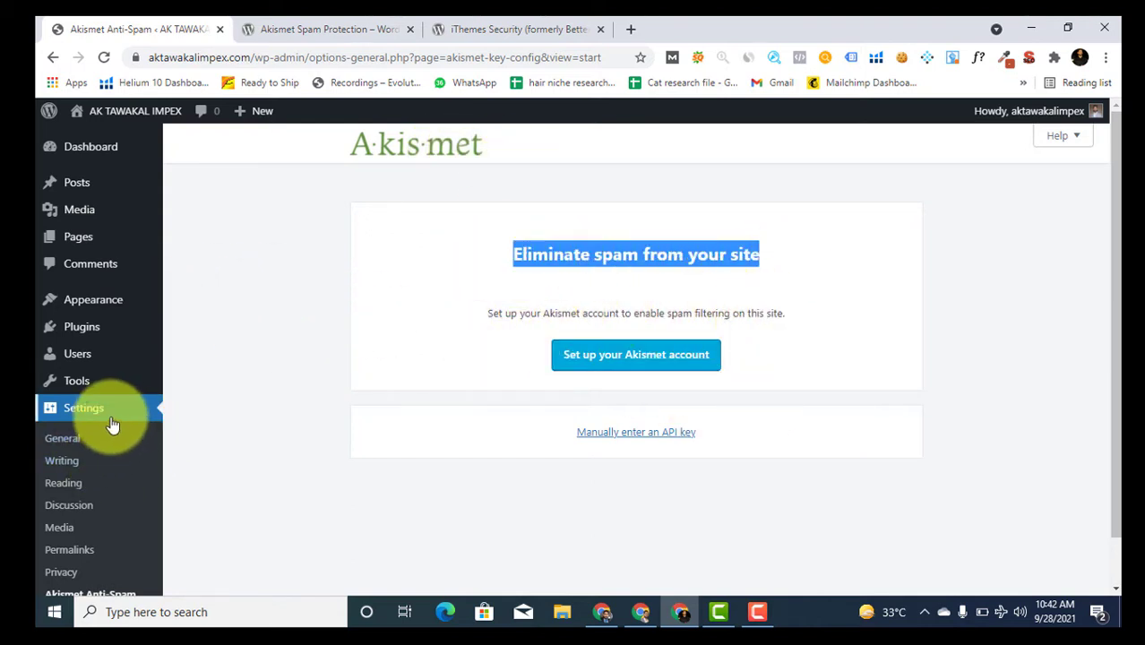
left_click(81, 327)
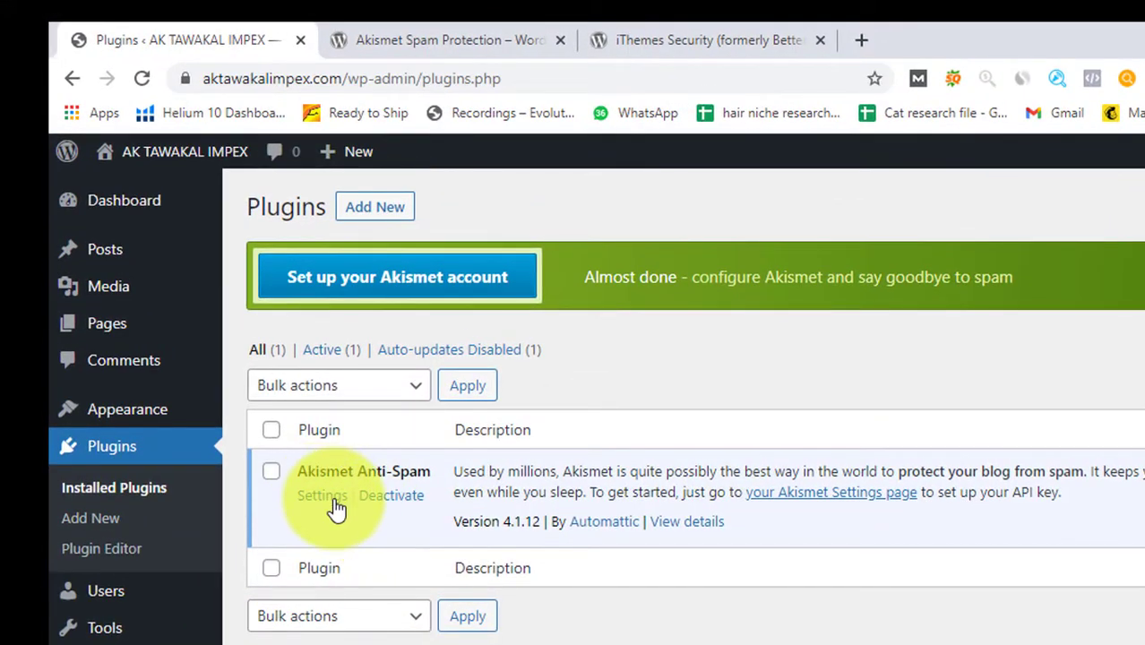
left_click_drag(435, 498, 358, 501)
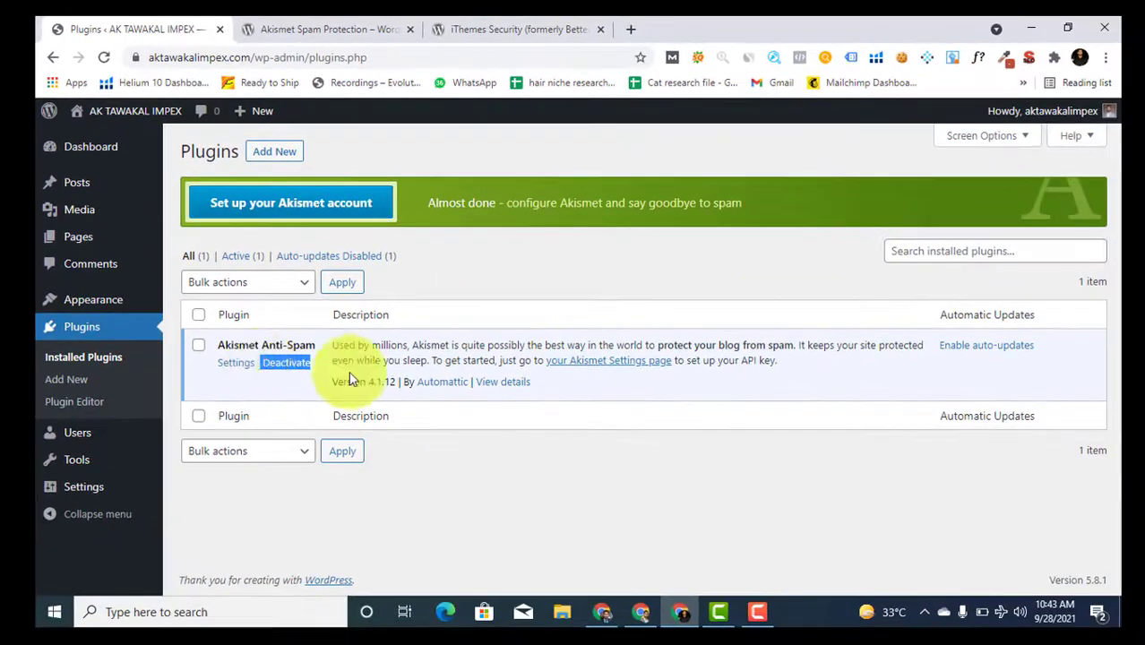
Search the plugins available for installation for "itheme"
left_click(274, 151)
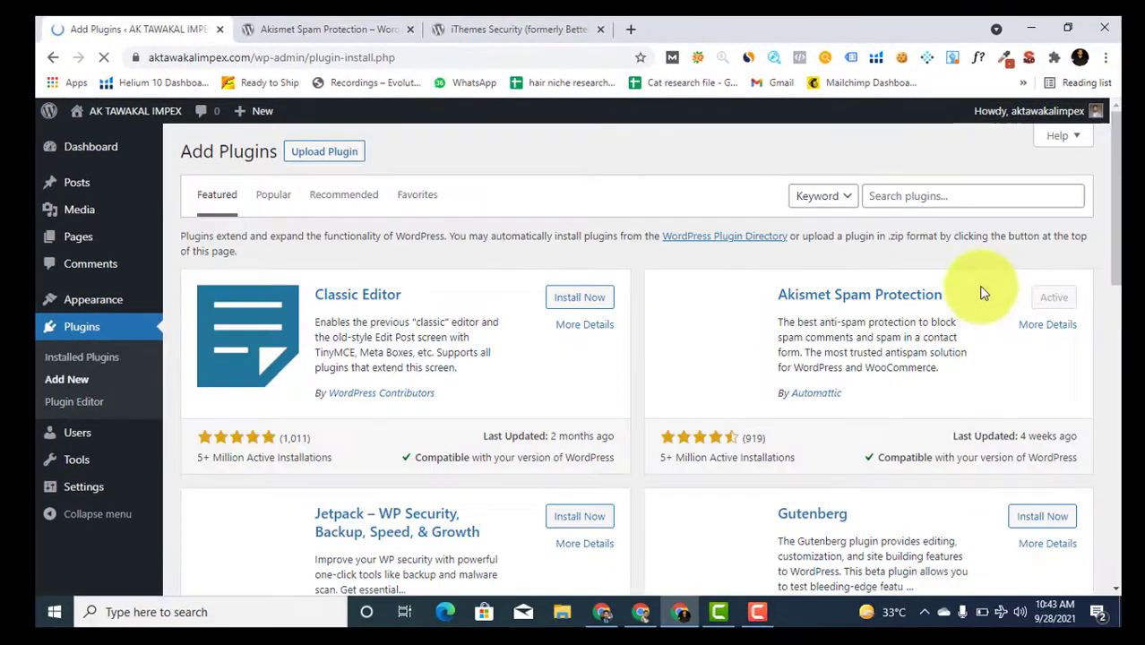
left_click(905, 196)
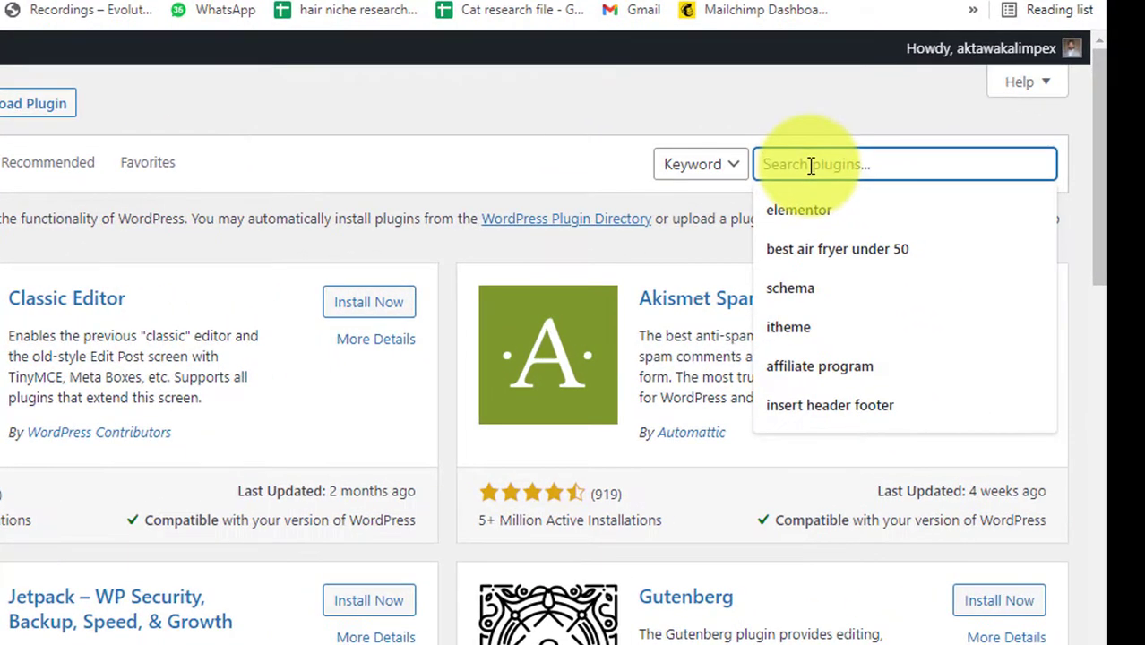
type("it")
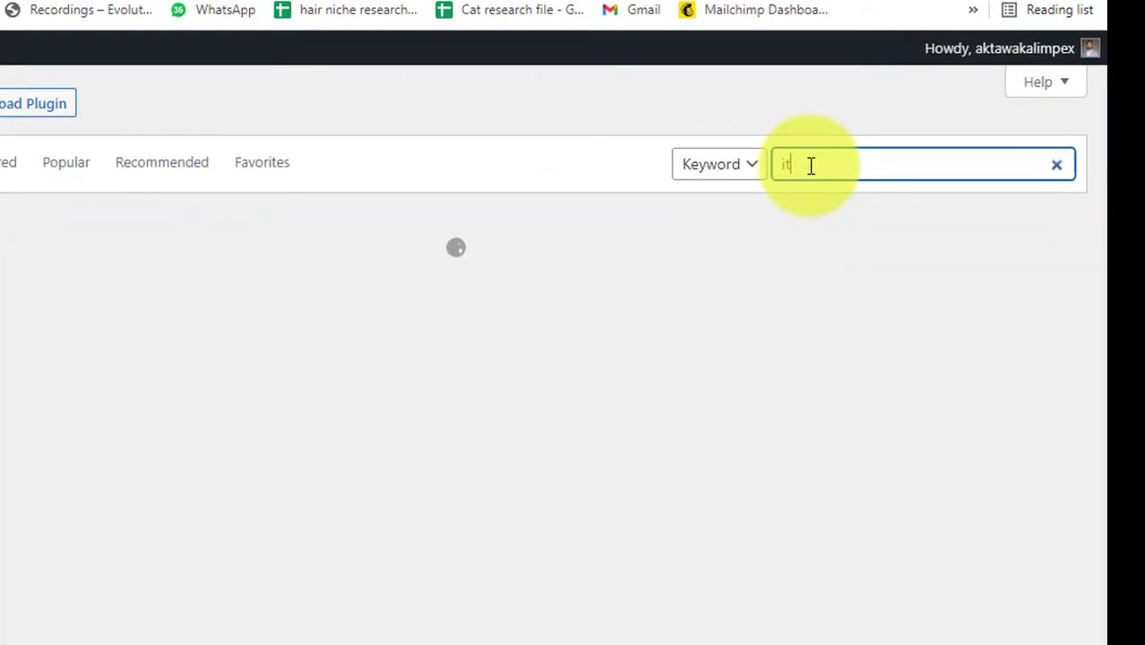
left_click(833, 164)
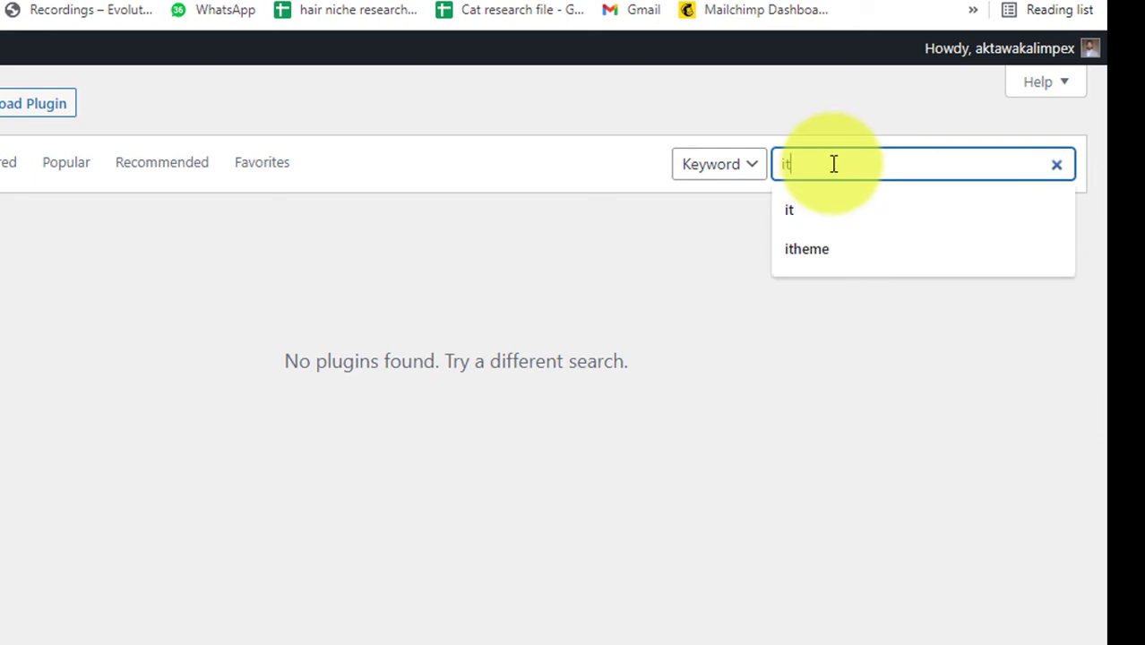
type("h")
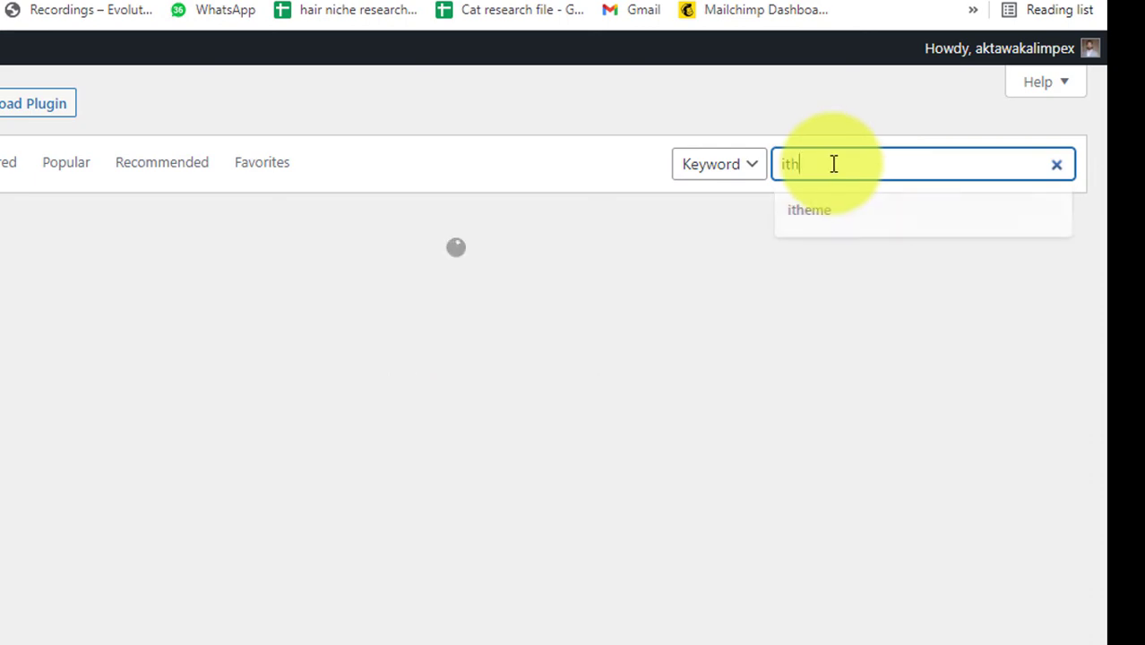
type("eme")
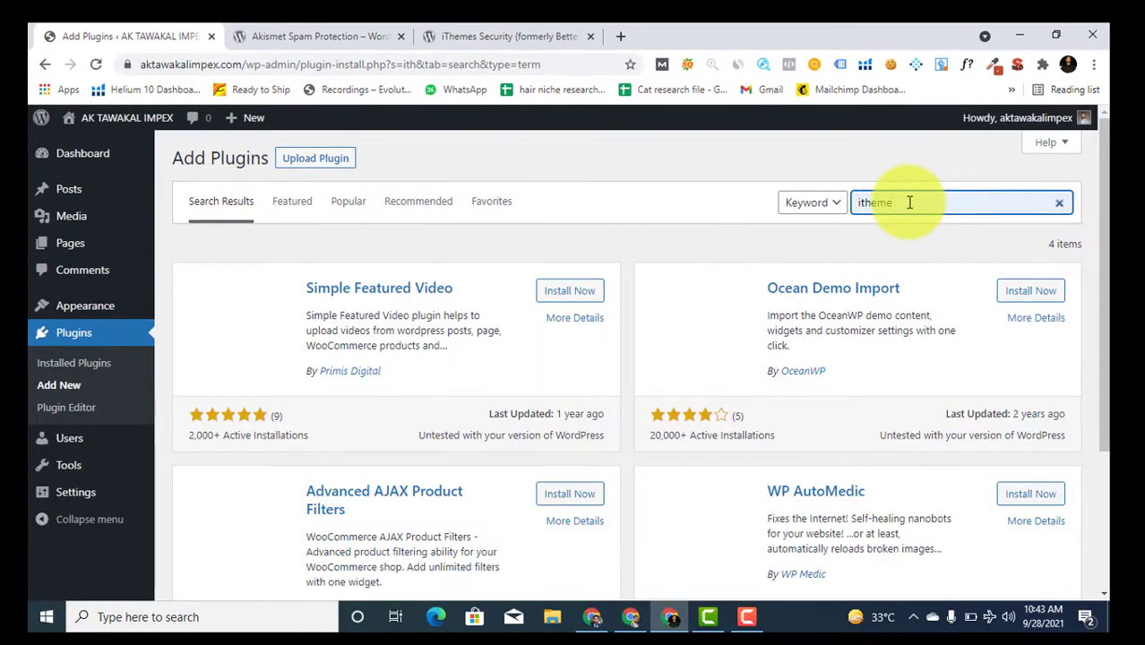
Install and activate the iThemes Security (formerly Better WP Security) plugin from the search results
double_click(333, 289)
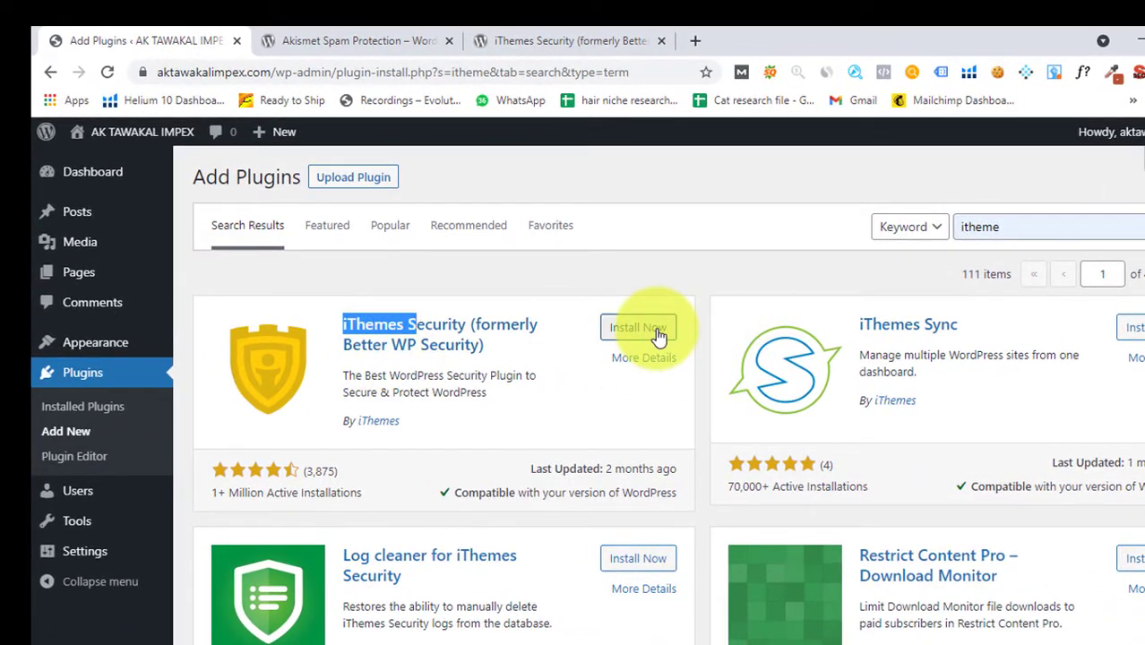
left_click(636, 328)
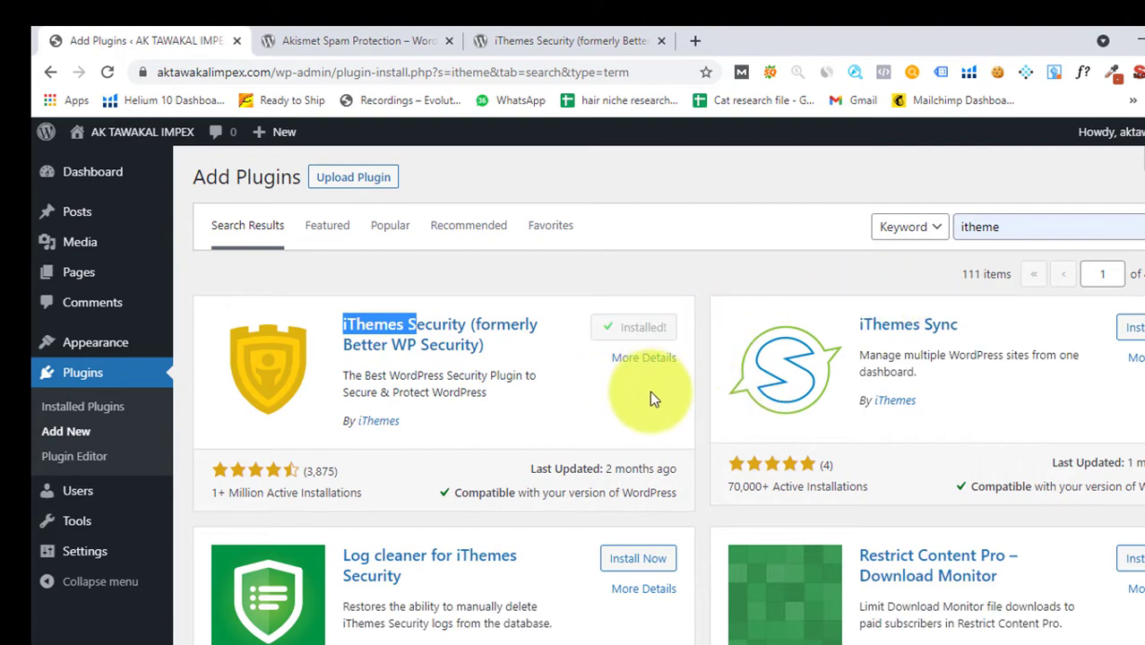
left_click(648, 332)
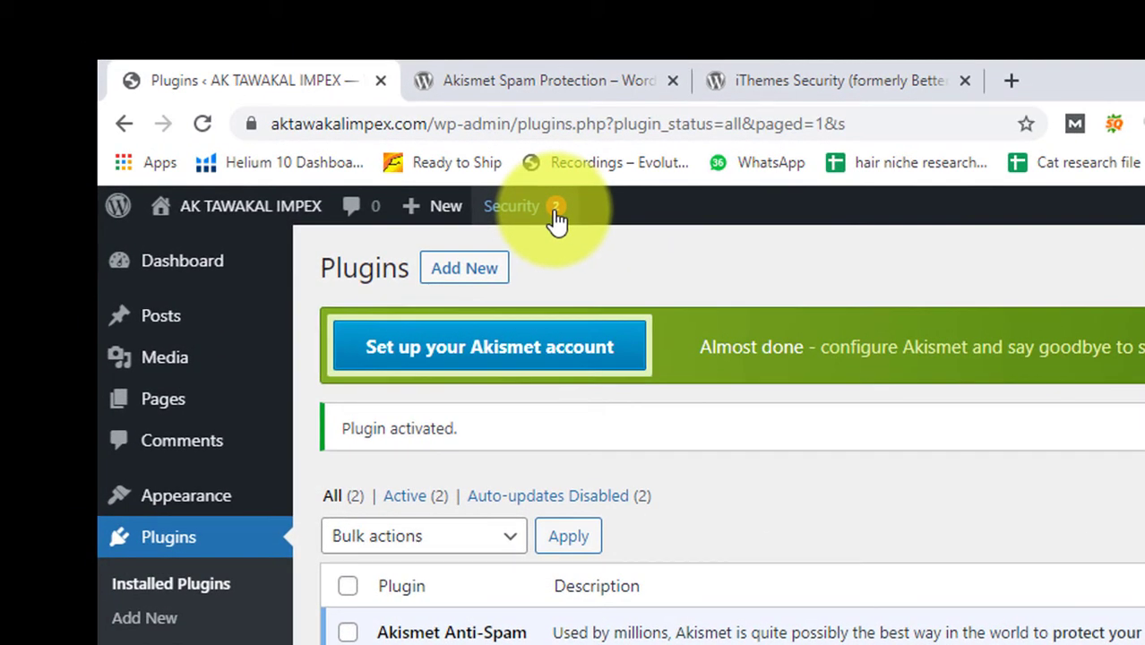
Request the free iThemes Network Brute Force API key using the account's e-mail address and save the settings
left_click(547, 213)
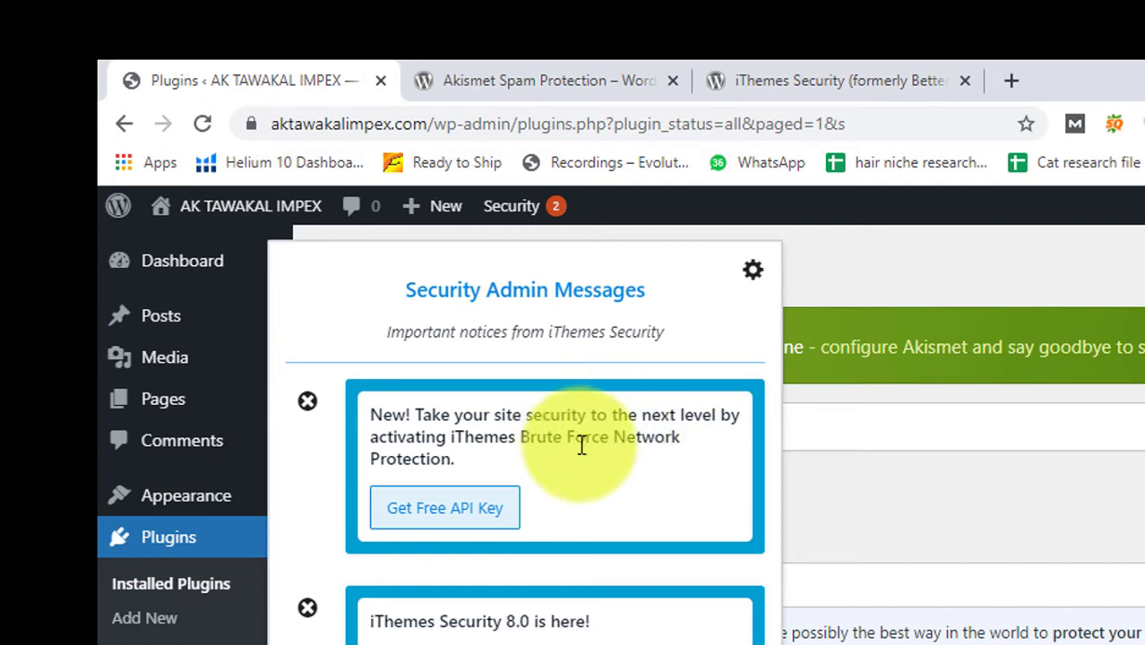
left_click(484, 515)
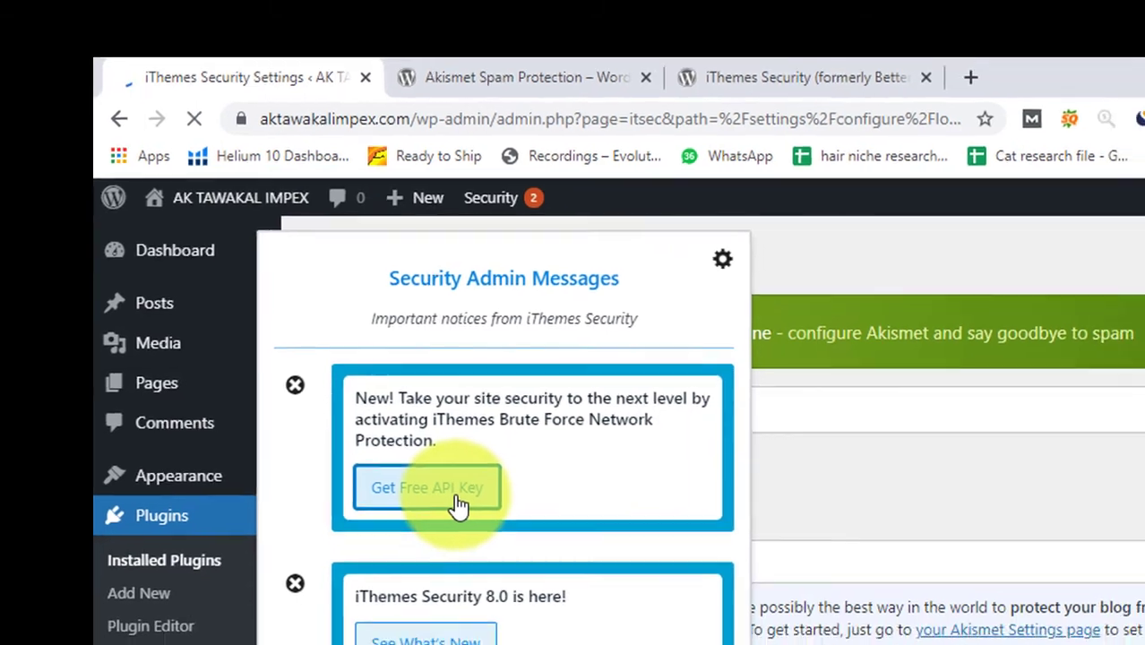
left_click(696, 392)
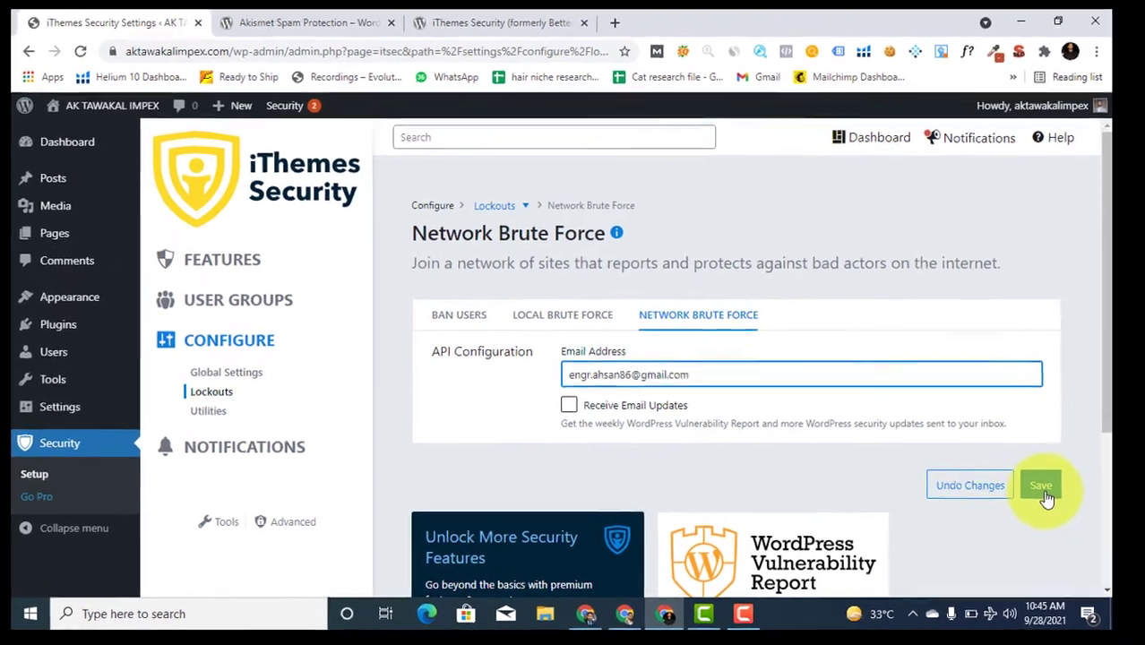
left_click(1047, 495)
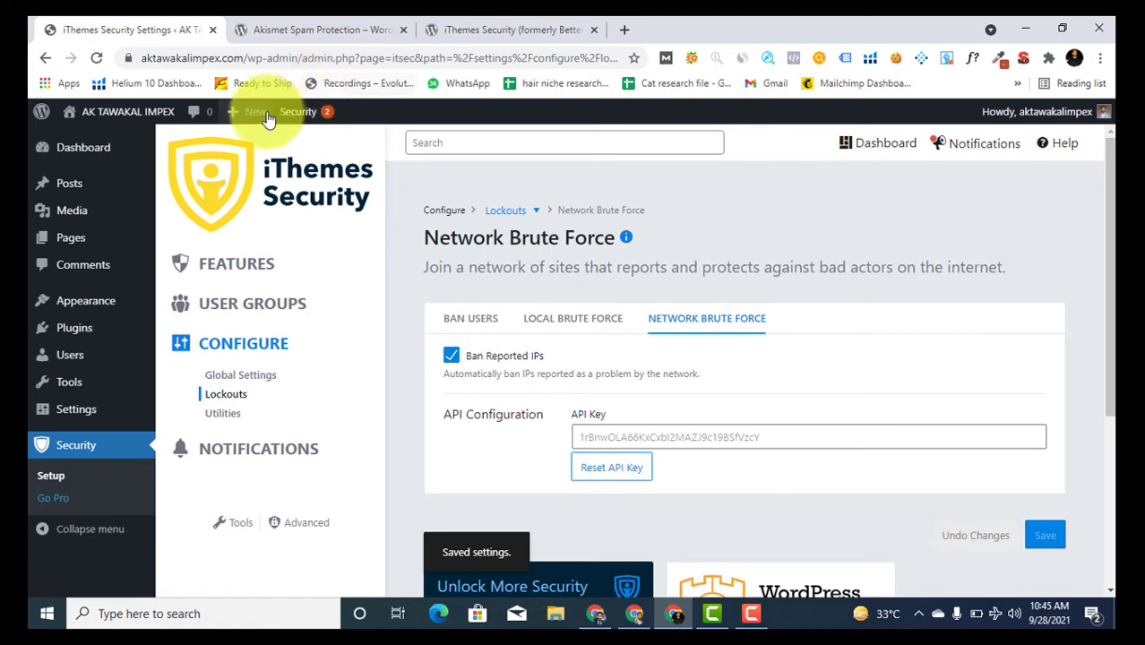
Check the remaining iThemes Security admin messages from the site dashboard and close them
left_click(314, 113)
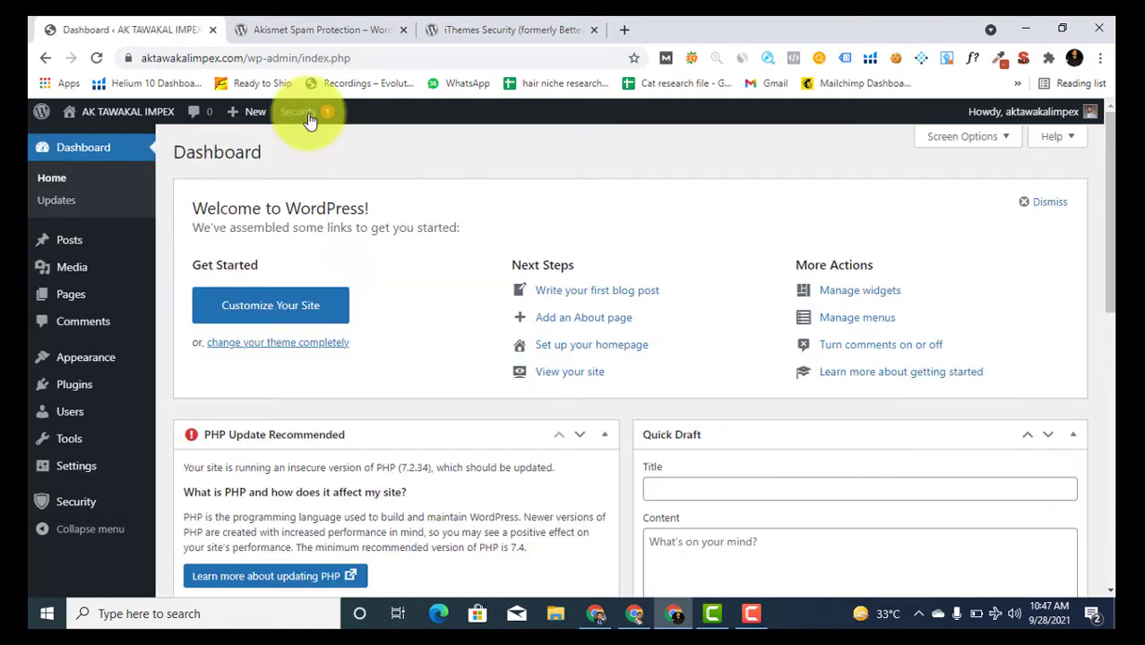
left_click(304, 112)
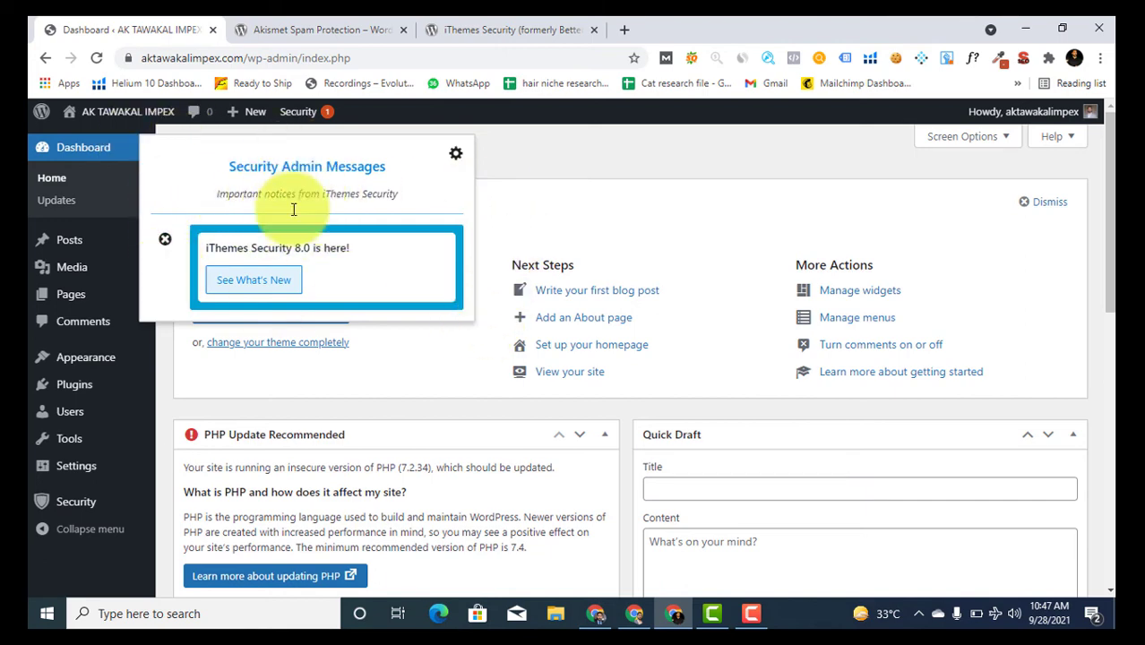
left_click(596, 207)
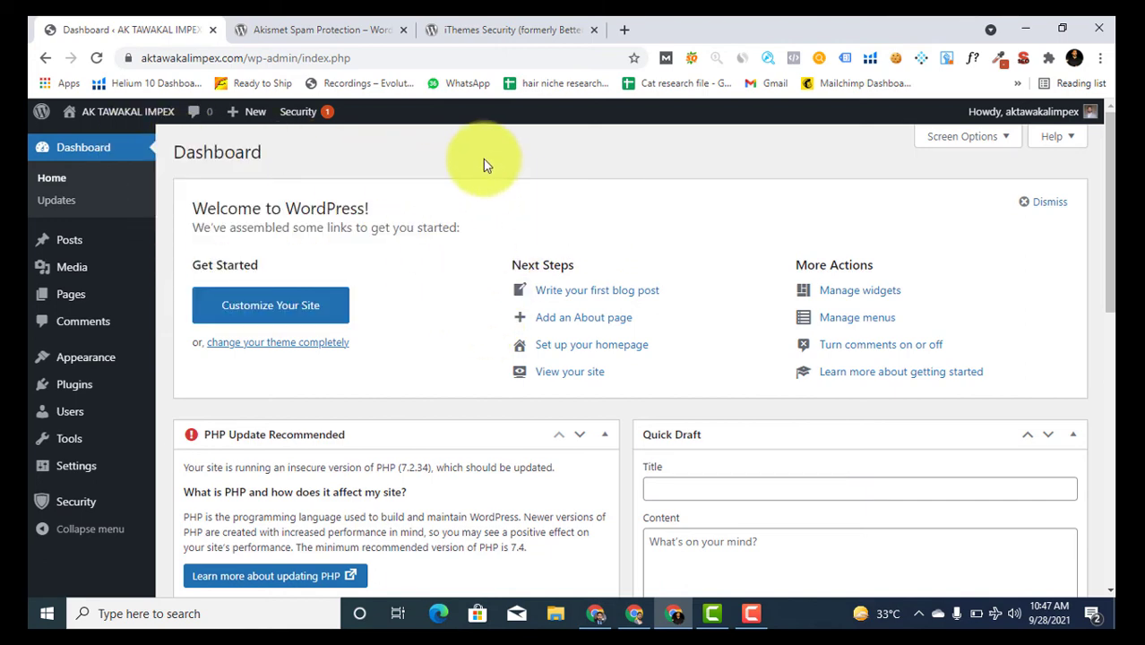